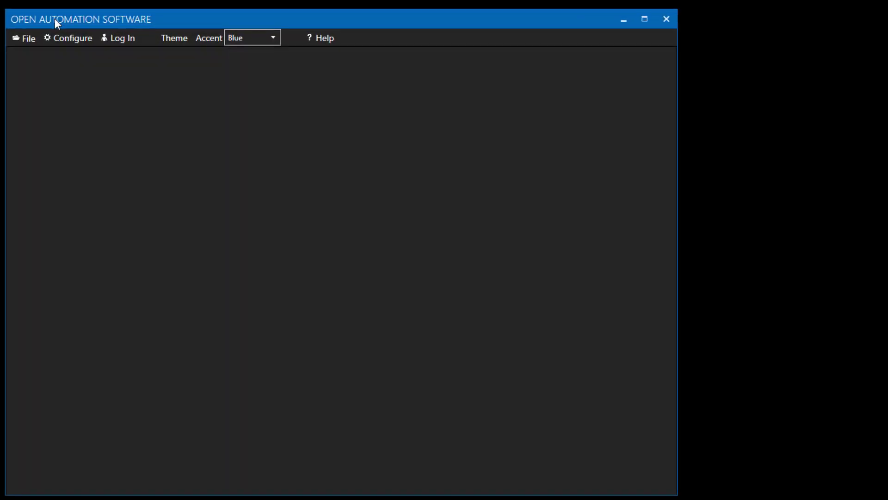
# Open the Tags configuration for network node 192.168.1.2 and load its running tag list
pyautogui.click(63, 36)
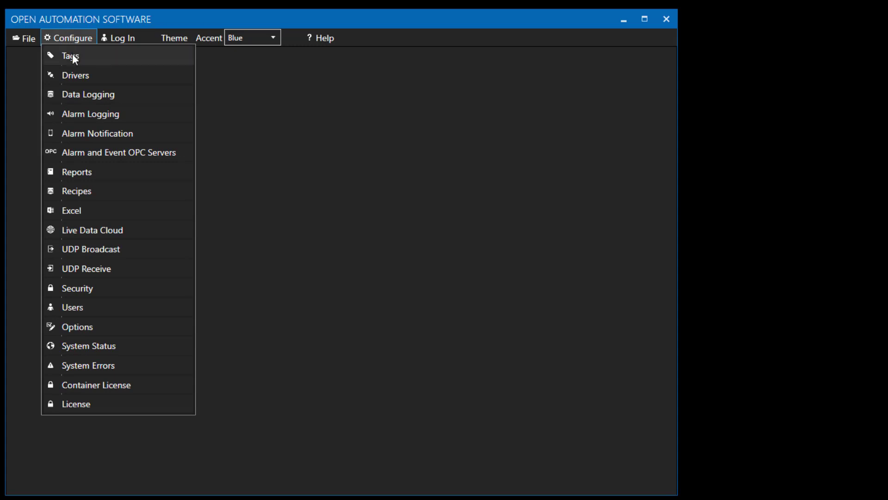
pyautogui.click(72, 55)
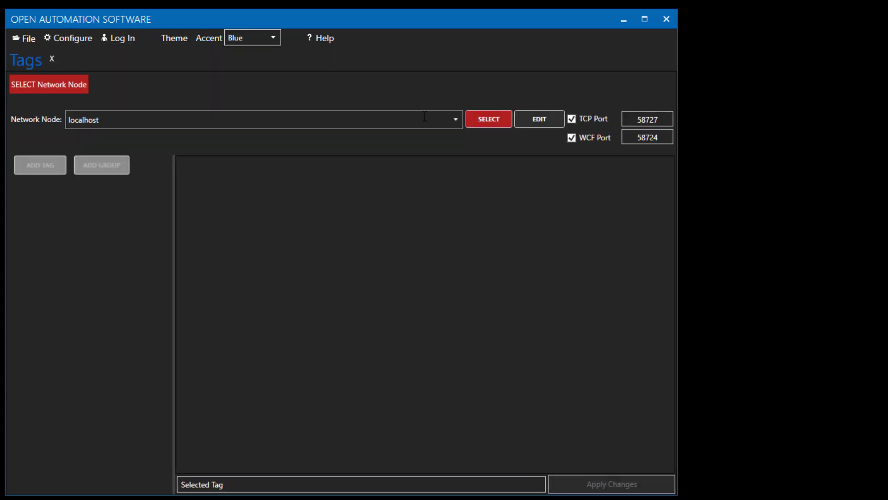
pyautogui.click(454, 121)
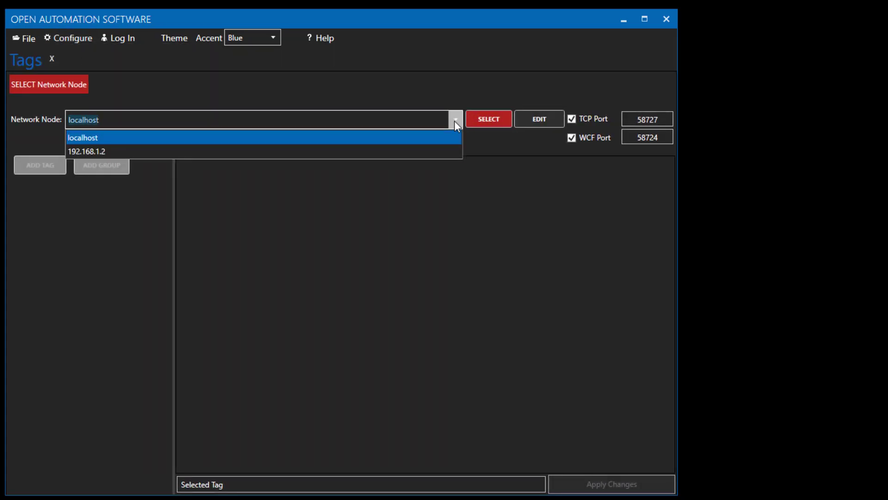
pyautogui.click(118, 151)
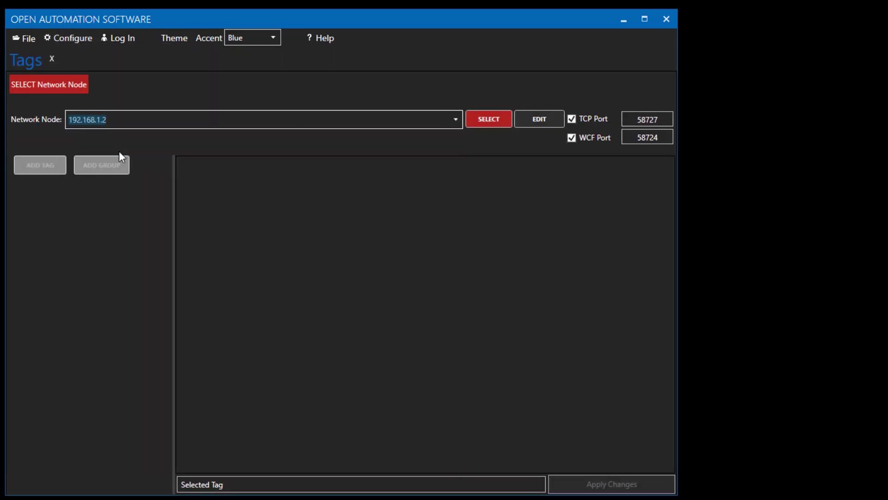
pyautogui.click(496, 124)
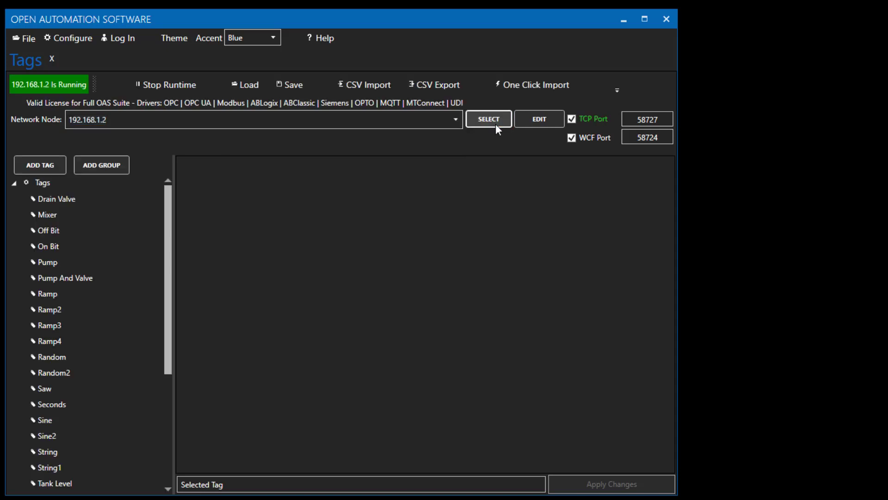
# Delete all existing tags from the Tags group on 192.168.1.2
pyautogui.rightClick(60, 181)
pyautogui.click(96, 231)
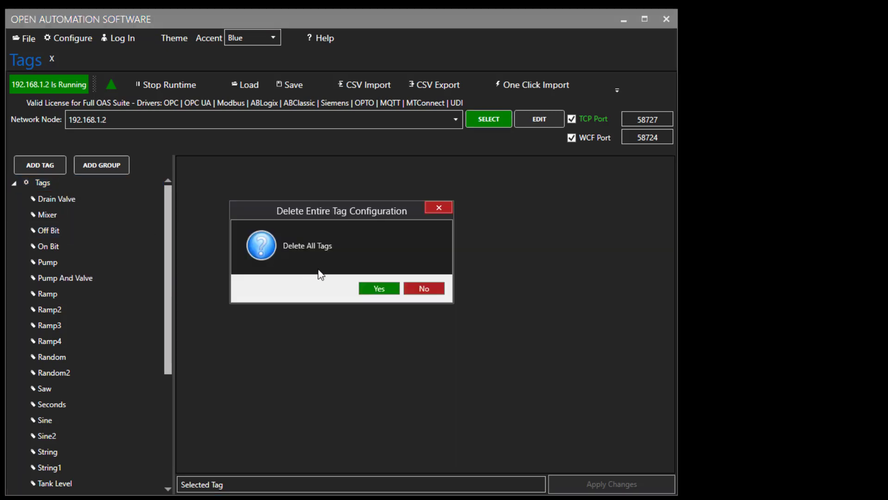
pyautogui.click(374, 287)
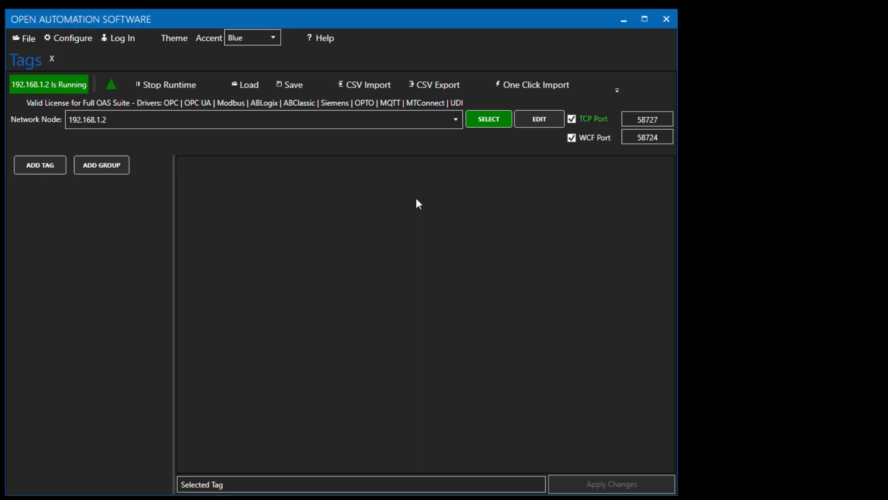
# Import tags-100000.csv, adding 100000 tags
pyautogui.click(378, 84)
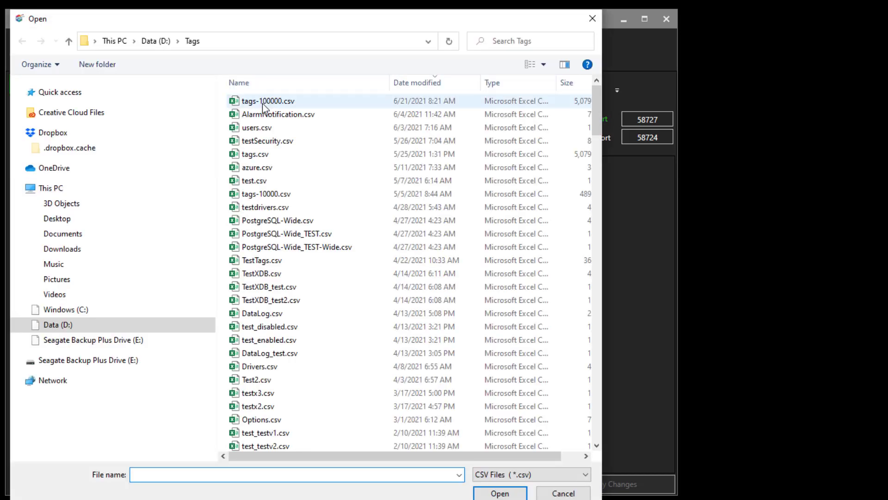
pyautogui.click(272, 101)
pyautogui.click(509, 493)
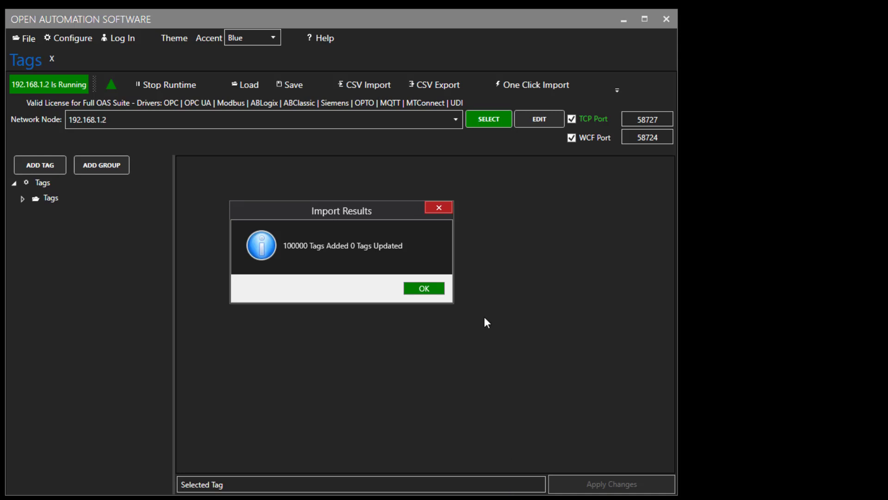
# Connect Data Logging configuration to localhost and launch the One Click Data Logging wizard
pyautogui.click(424, 288)
pyautogui.click(80, 36)
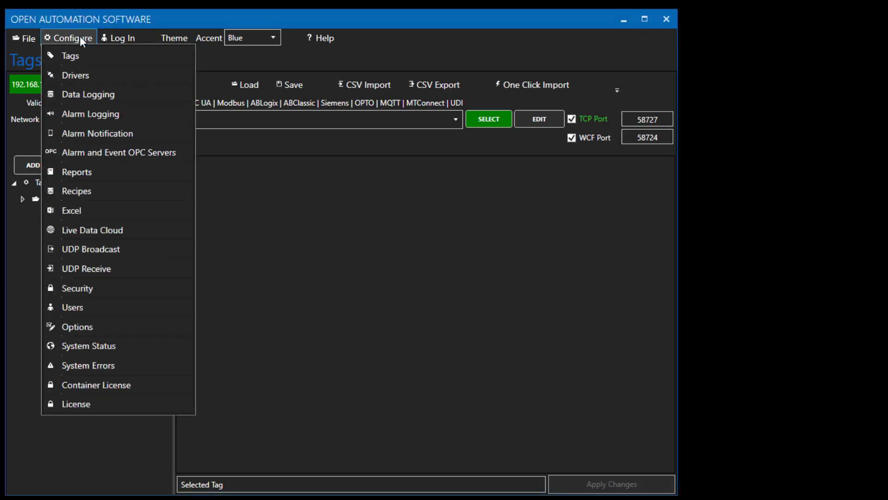
pyautogui.click(81, 94)
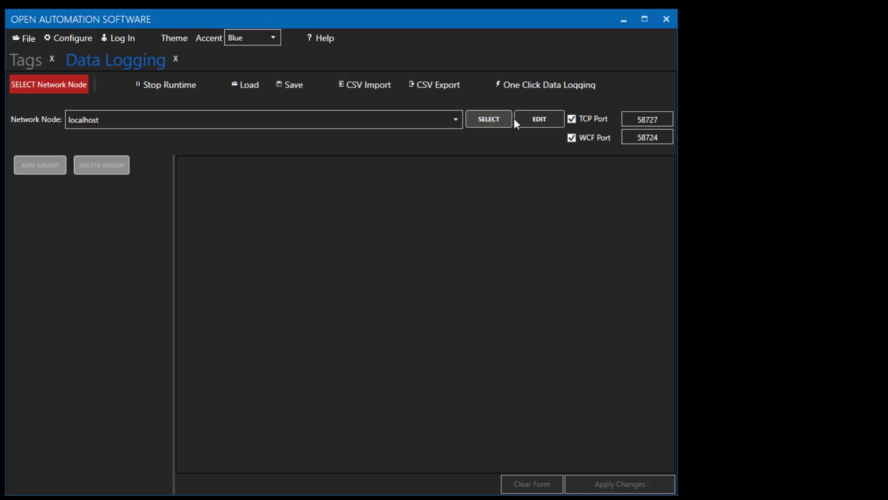
pyautogui.click(495, 118)
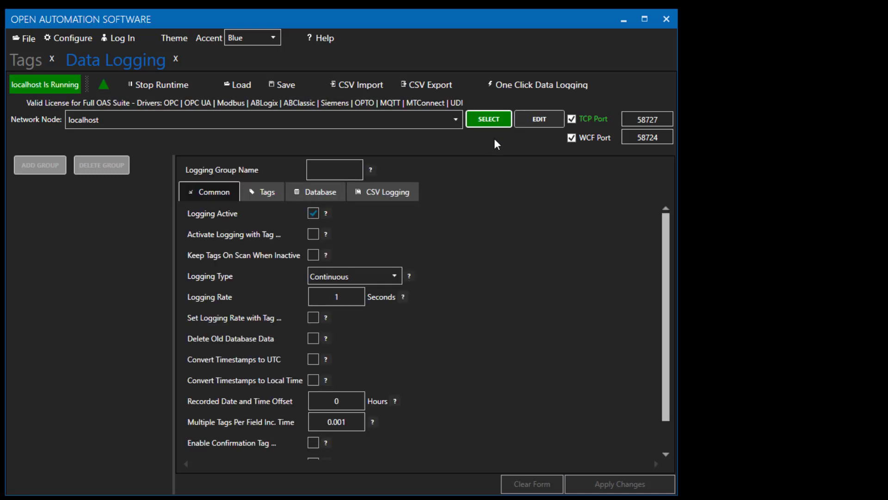
pyautogui.click(506, 84)
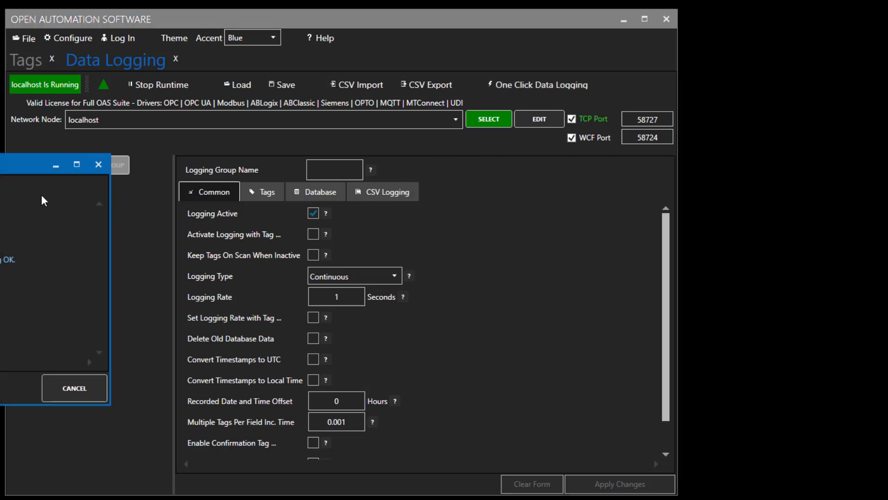
# Target the \\192.168.1.2\Tags group and enter base group name DataLog
pyautogui.moveTo(2, 165); pyautogui.dragTo(367, 112)
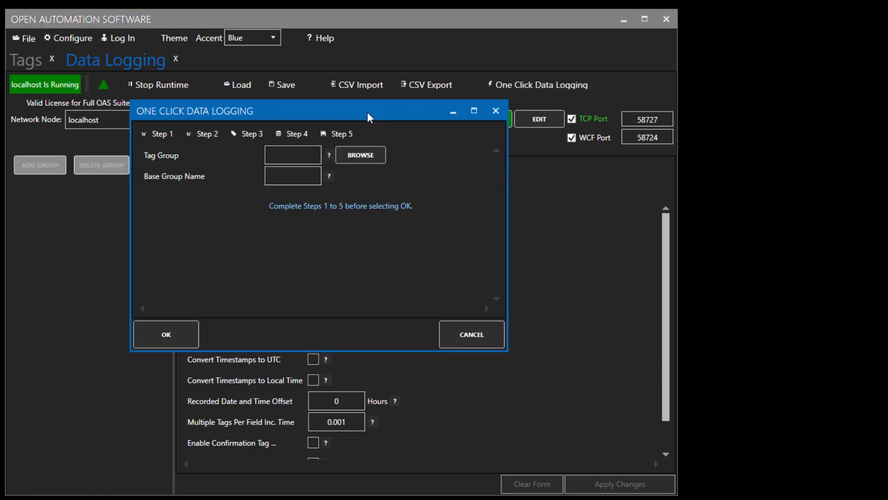
pyautogui.click(364, 155)
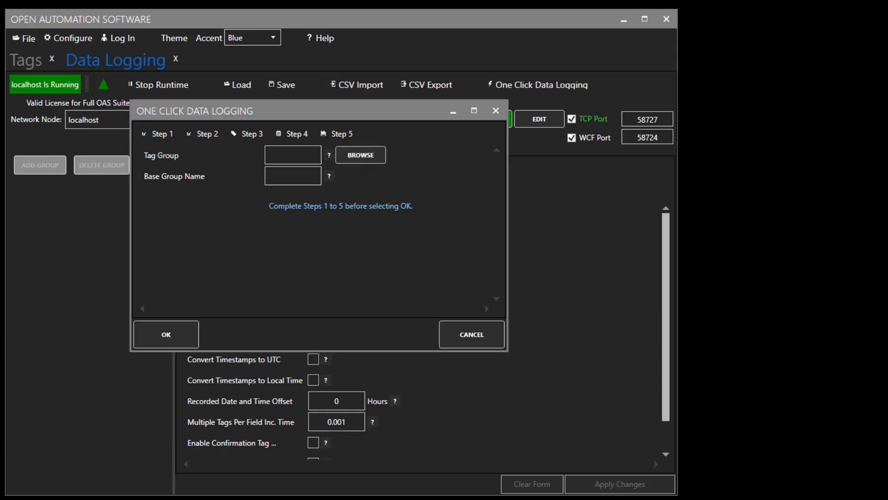
pyautogui.moveTo(161, 170); pyautogui.dragTo(304, 159)
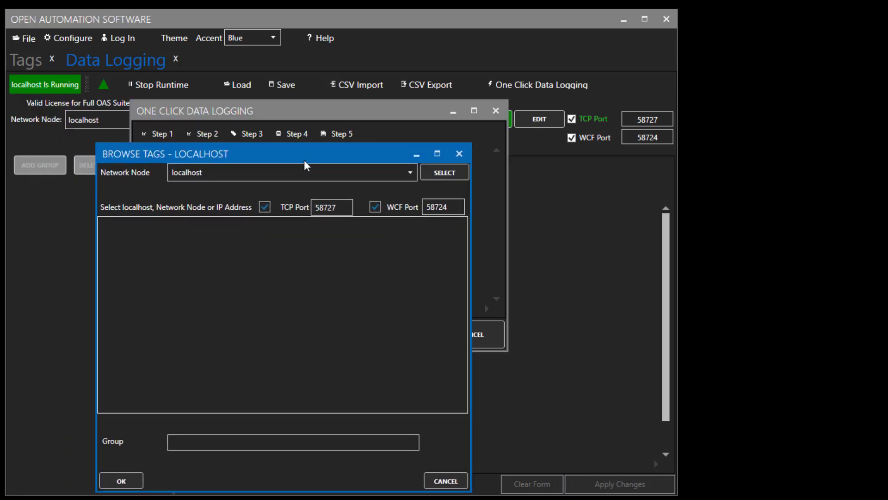
pyautogui.click(408, 174)
pyautogui.click(209, 203)
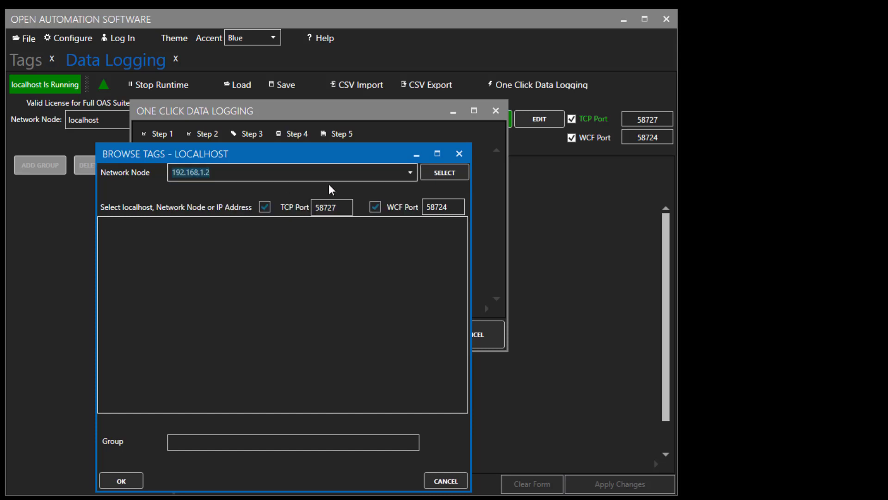
pyautogui.click(445, 173)
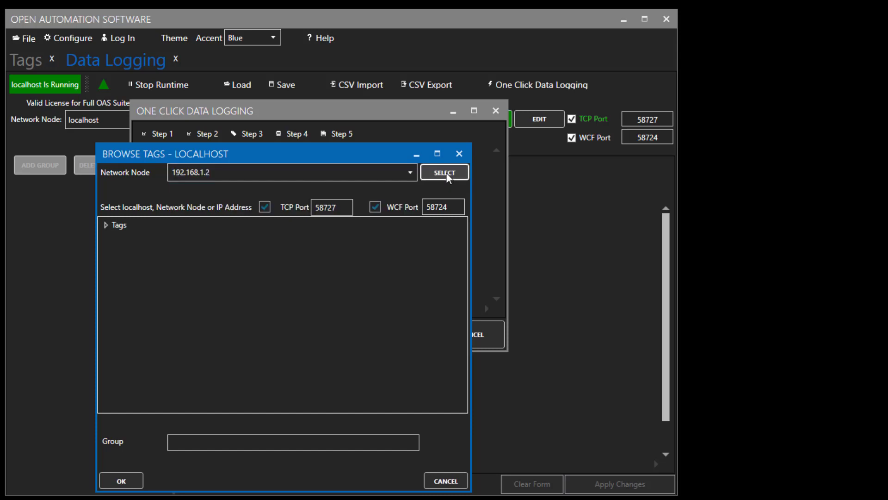
pyautogui.click(113, 224)
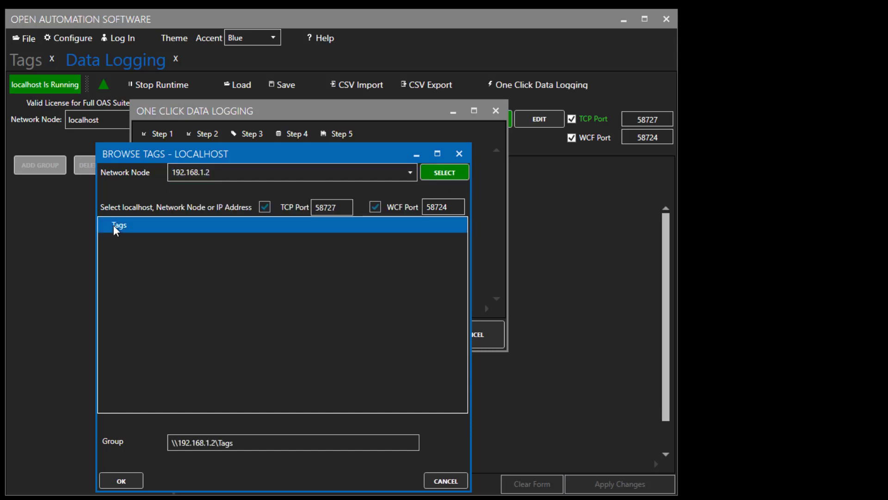
pyautogui.click(120, 481)
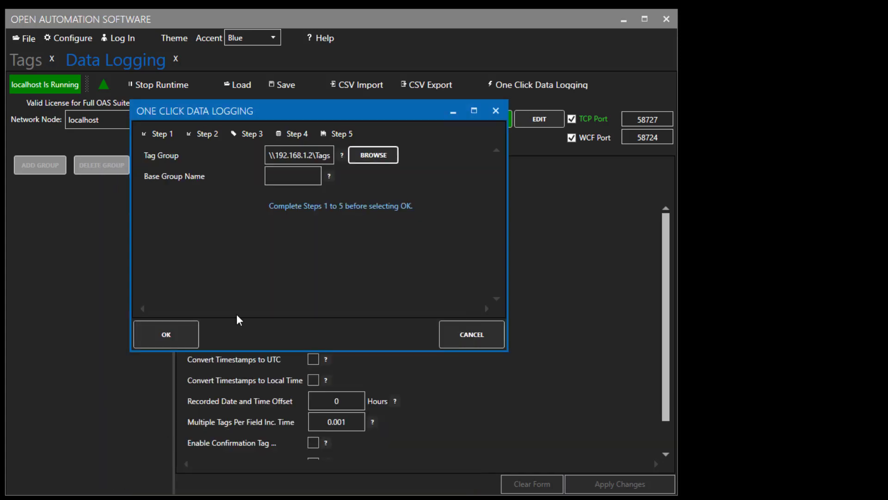
pyautogui.click(293, 176)
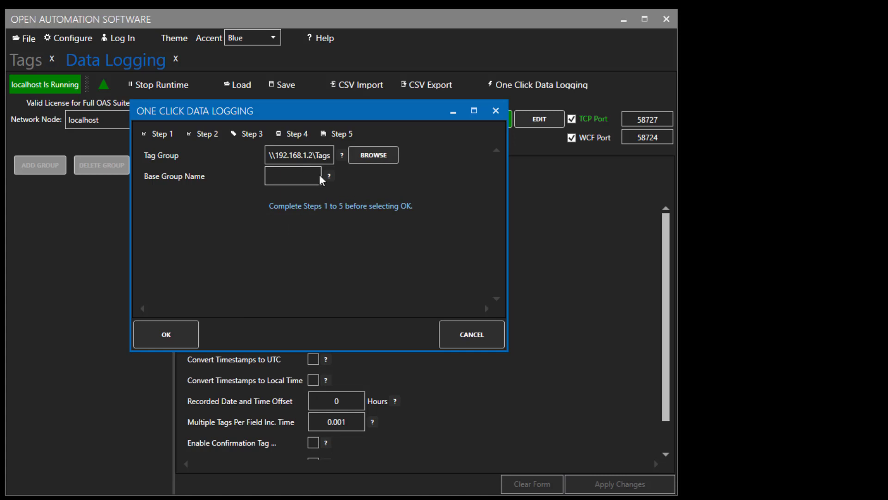
pyautogui.write('DataLog')
pyautogui.click(209, 133)
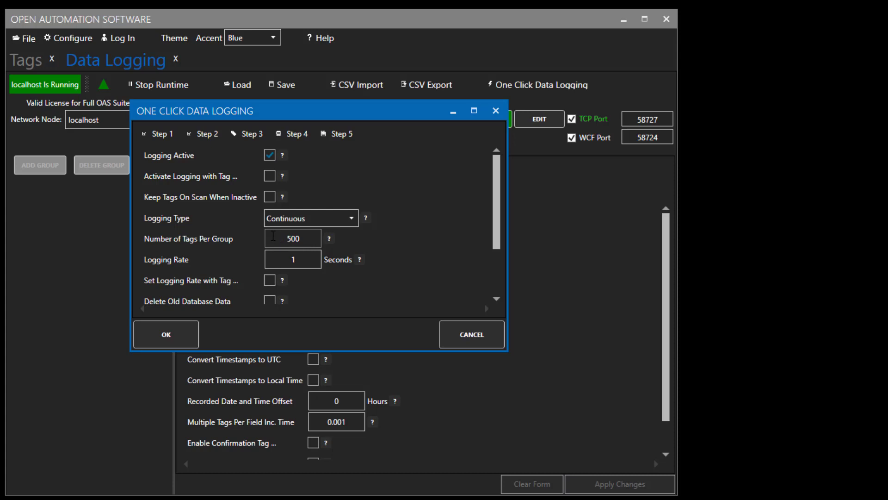
# Enable Log to Database (SQL Server, localhost, port 1433) and switch to SQL Server Management Studio
pyautogui.click(214, 135)
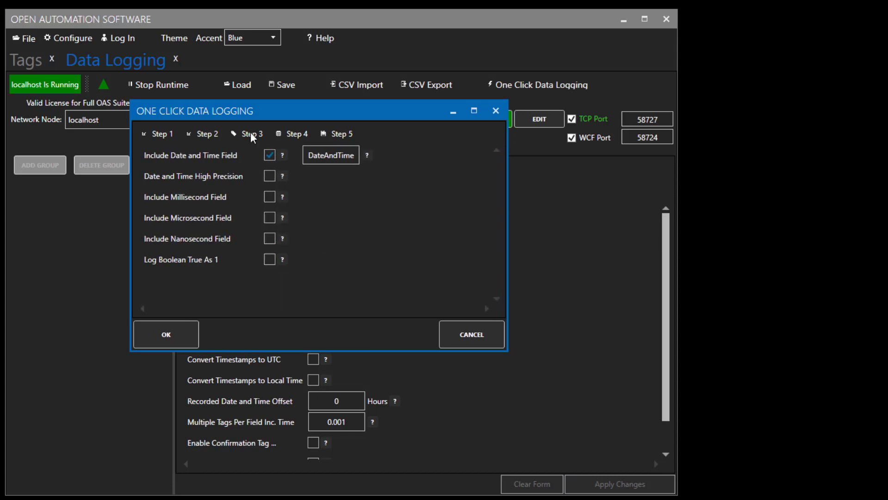
pyautogui.click(295, 135)
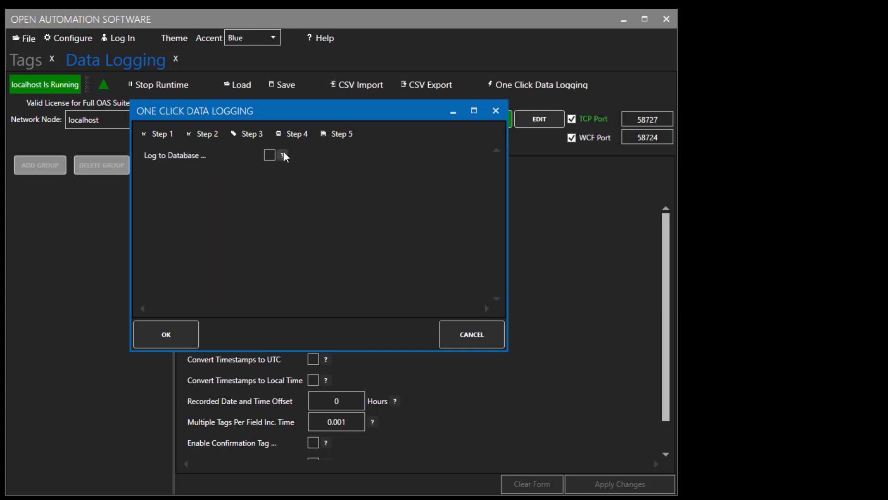
pyautogui.click(272, 155)
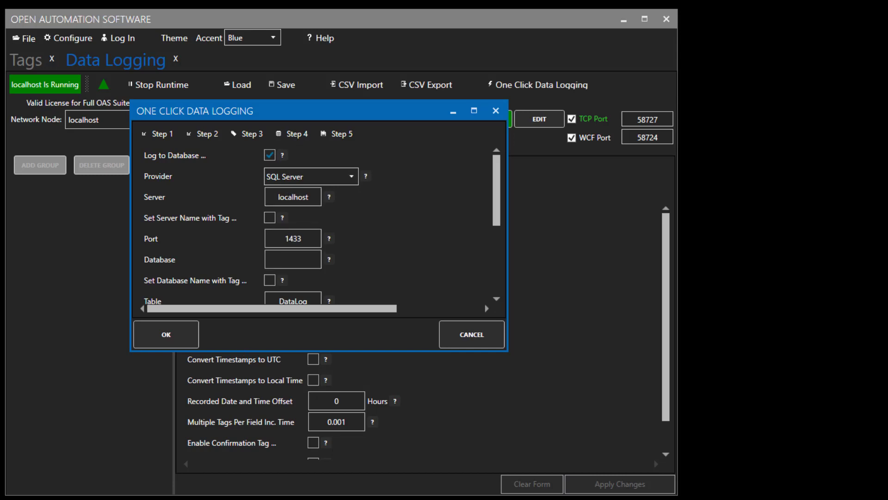
pyautogui.hotkey('alt', 'Tab')
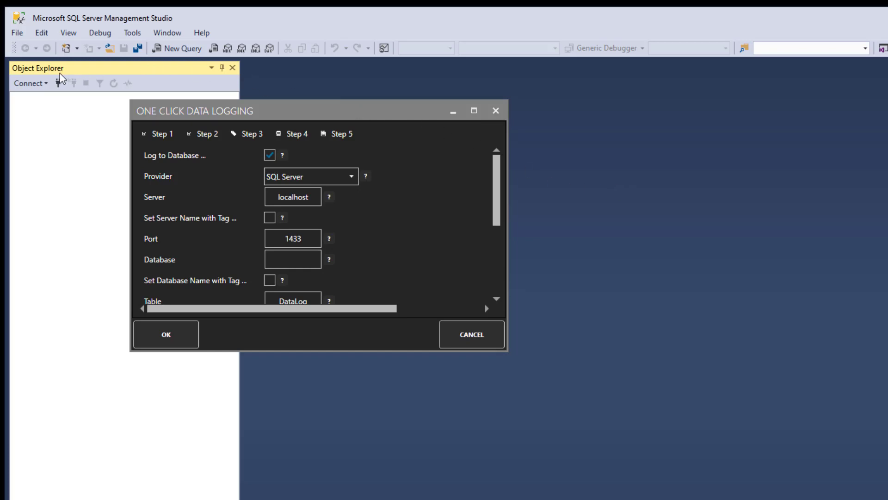
# Copy the server name from SSMS, set Server to MSI\SQLEXPRESS and Database to TestDB
pyautogui.click(21, 36)
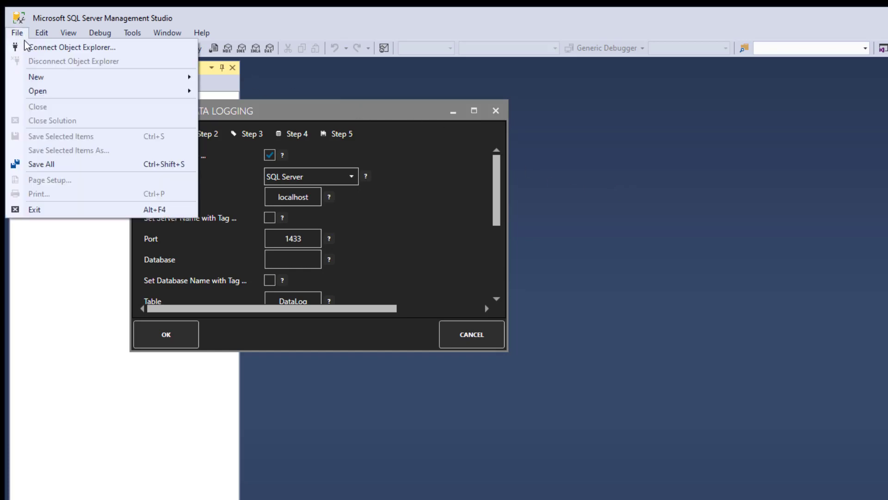
pyautogui.click(37, 47)
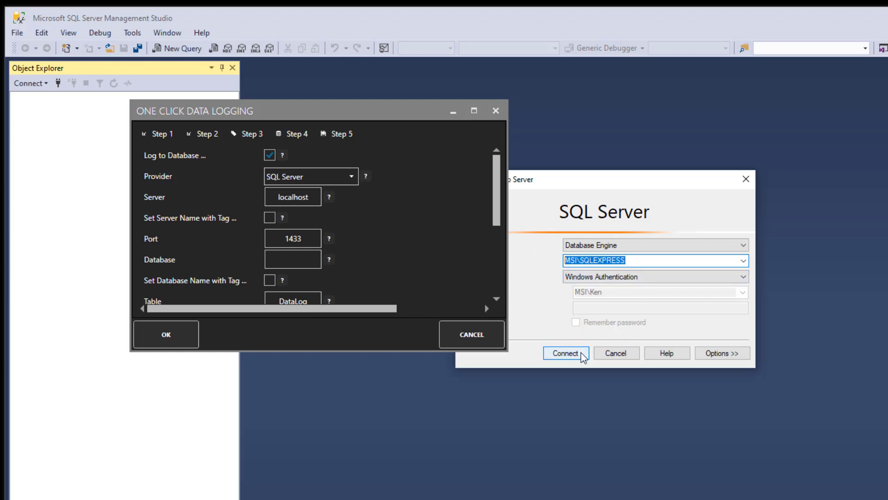
pyautogui.click(379, 248)
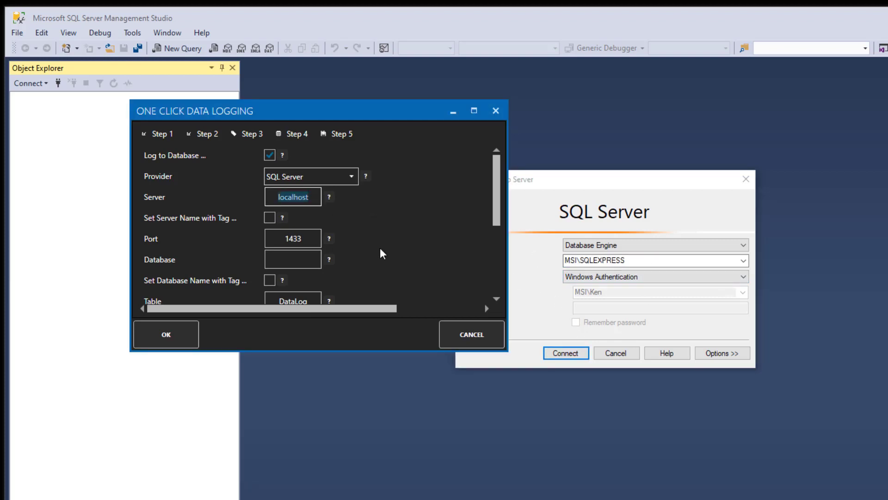
pyautogui.write('MSI\\SQLEXPRESS')
pyautogui.click(310, 257)
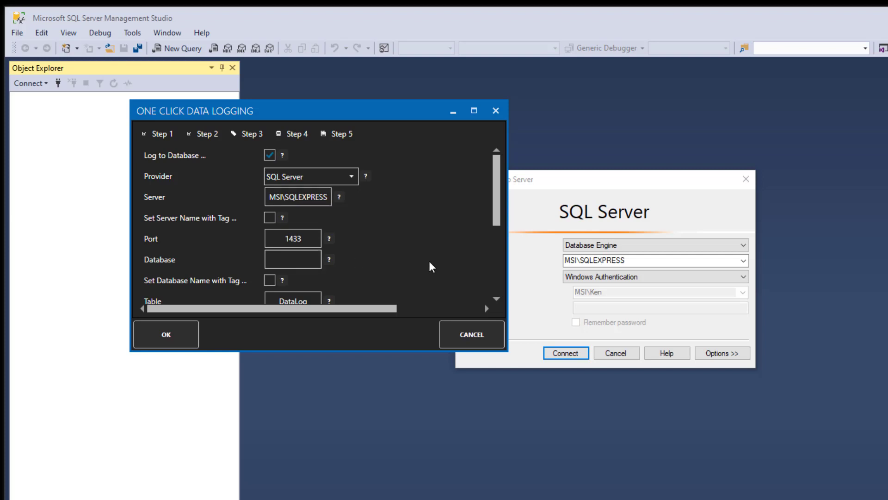
pyautogui.write('TestDb')
pyautogui.press('BackSpace')
# Create the logging groups and check DataLog_0199's tag list runs through Ramp100000
pyautogui.write('B')
pyautogui.click(165, 337)
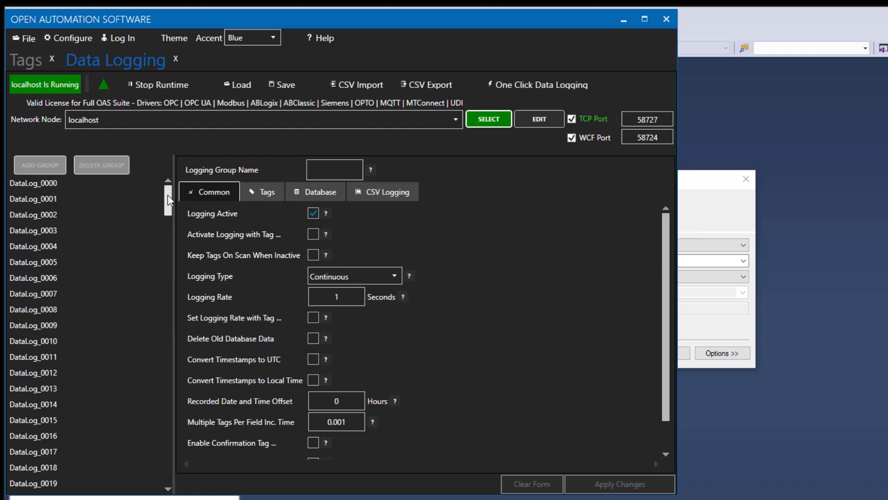
pyautogui.click(267, 192)
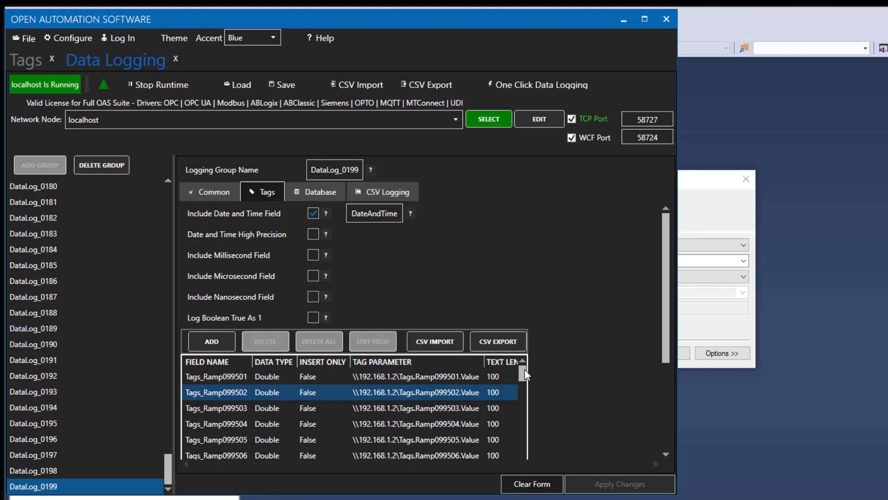
pyautogui.moveTo(525, 368); pyautogui.dragTo(522, 458)
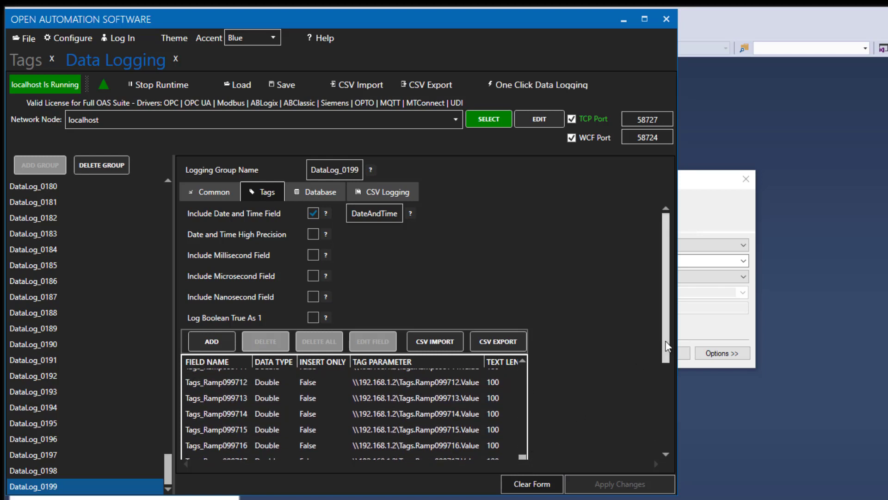
pyautogui.scroll(-3, 645, 427)
pyautogui.moveTo(521, 315); pyautogui.dragTo(524, 433)
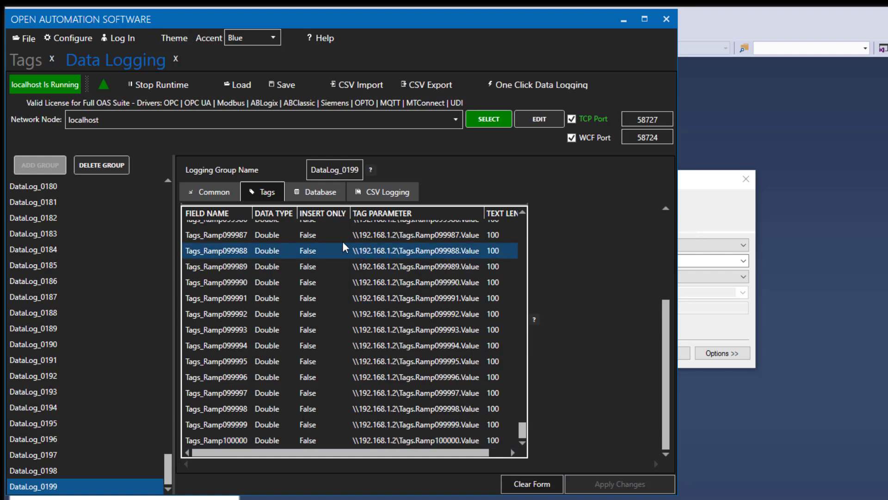
# Check DataLog_0199's database settings: MSI\SQLEXPRESS, port 1433, TestDB, table DataLog_0199
pyautogui.click(325, 191)
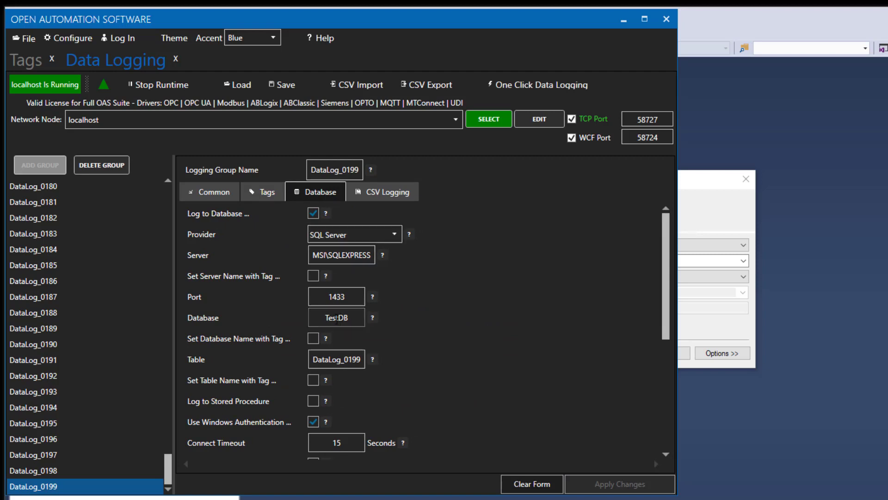
pyautogui.click(338, 360)
pyautogui.hotkey('shift', 'Home')
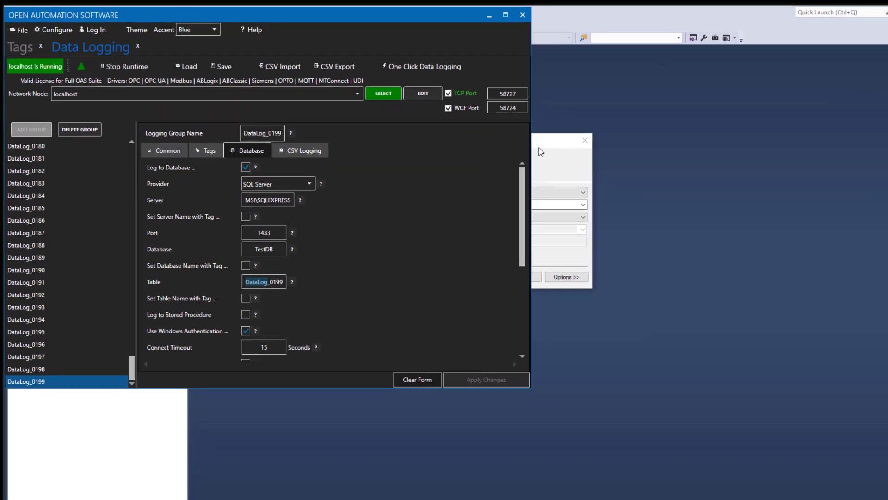
# Connect SSMS to the server and expand TestDB's tables, DataLog_0000 to DataLog_0199
pyautogui.click(706, 204)
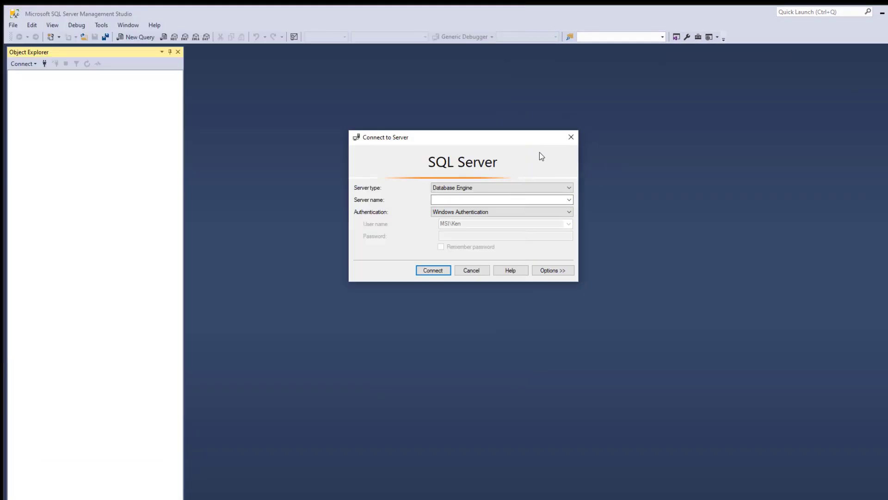
pyautogui.click(429, 275)
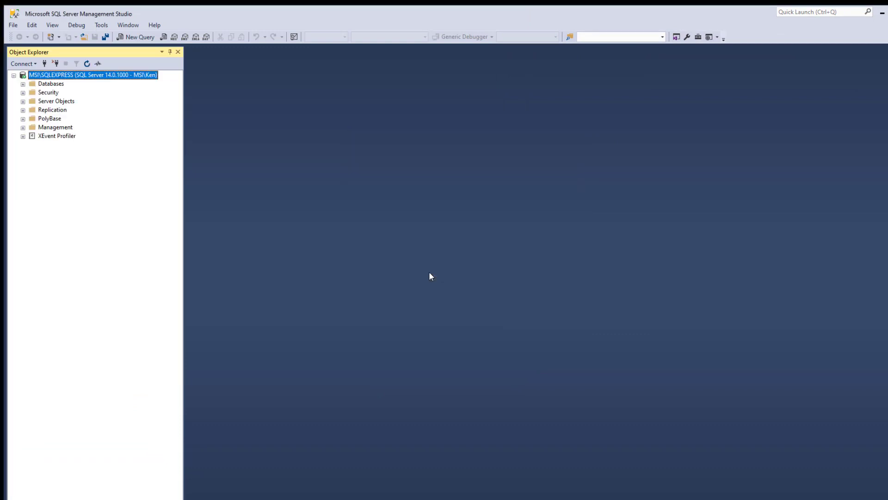
pyautogui.click(24, 84)
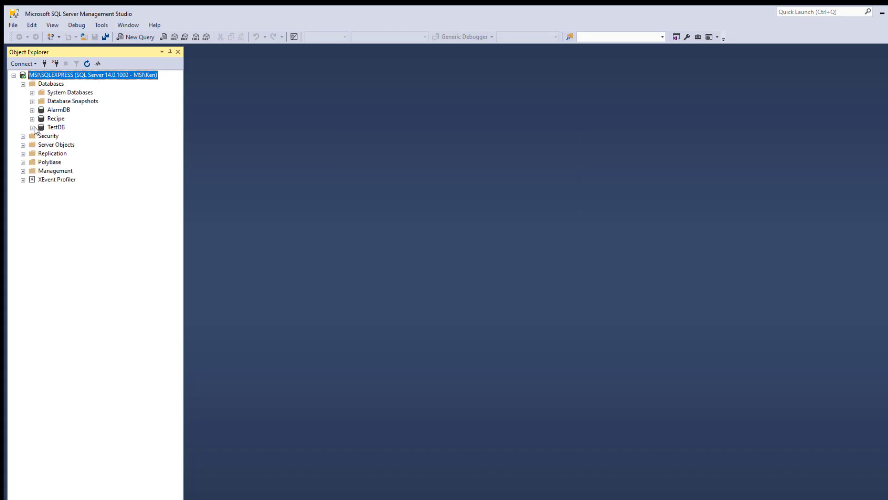
pyautogui.click(32, 127)
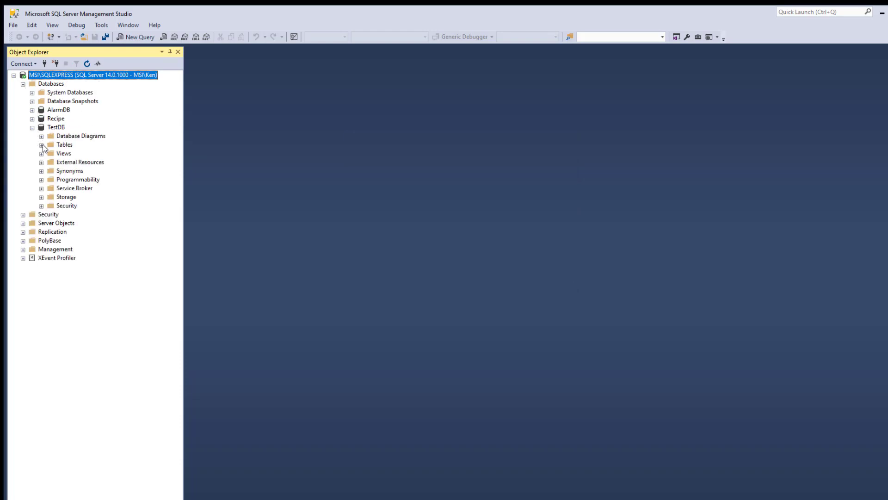
pyautogui.click(42, 144)
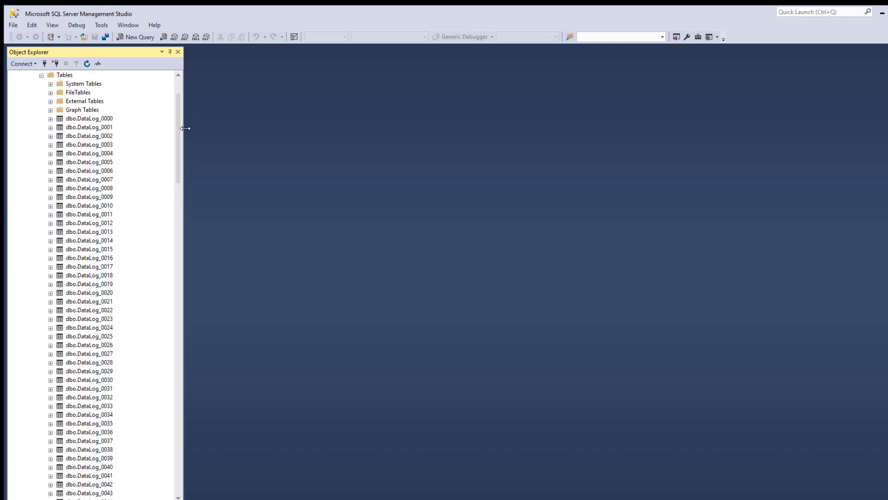
pyautogui.moveTo(180, 133); pyautogui.dragTo(189, 169)
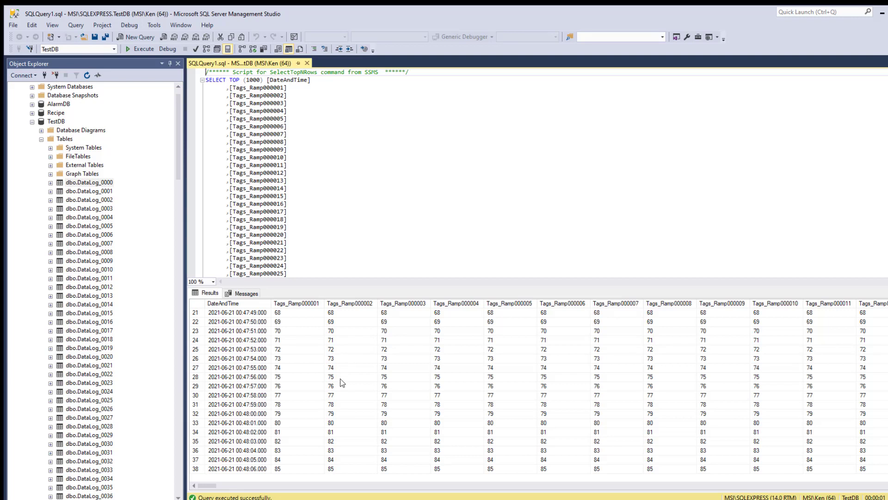
pyautogui.click(252, 469)
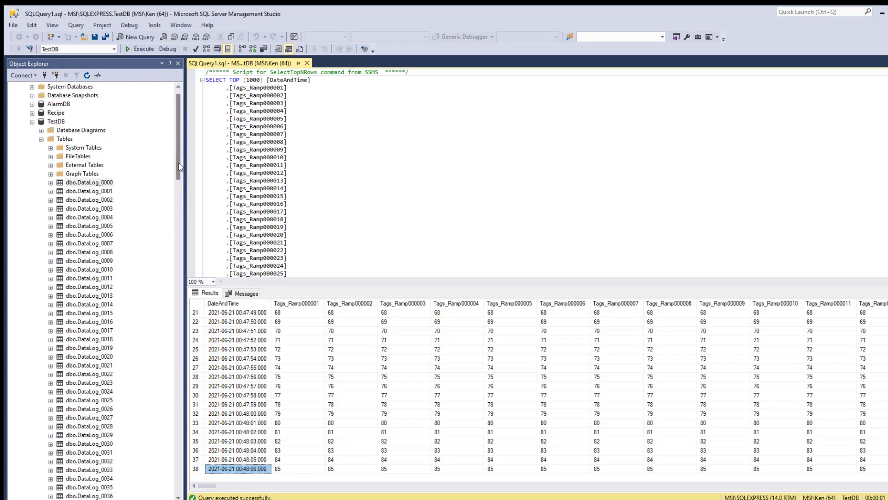
pyautogui.moveTo(179, 167); pyautogui.dragTo(157, 492)
# Query the top 1000 rows of dbo.DataLog_0199 and check its latest logged timestamp
pyautogui.click(87, 384)
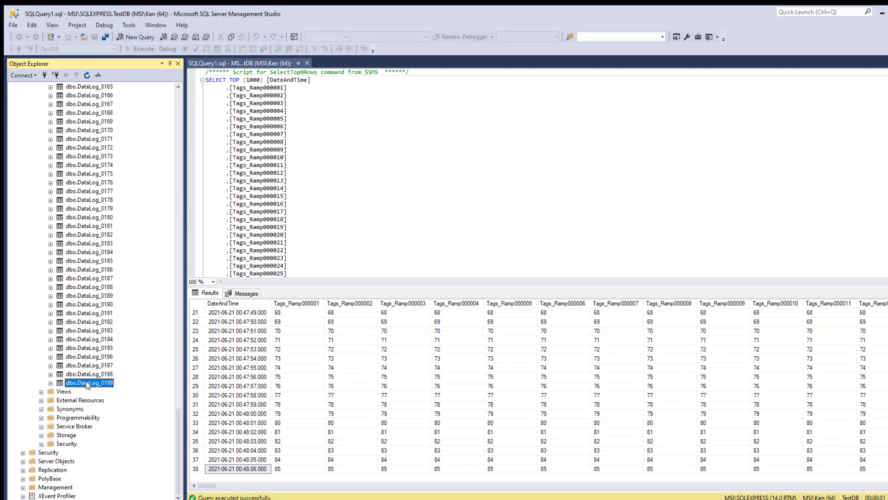
pyautogui.rightClick(88, 384)
pyautogui.click(125, 404)
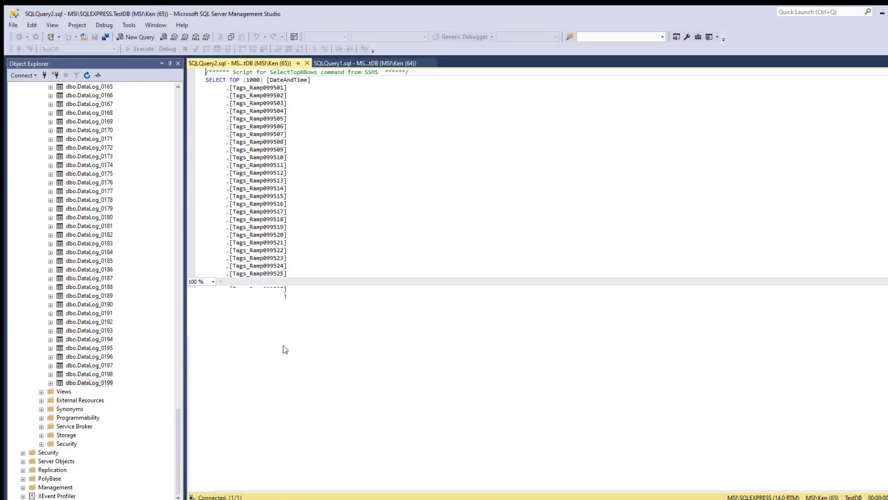
pyautogui.scroll(-5, 527, 394)
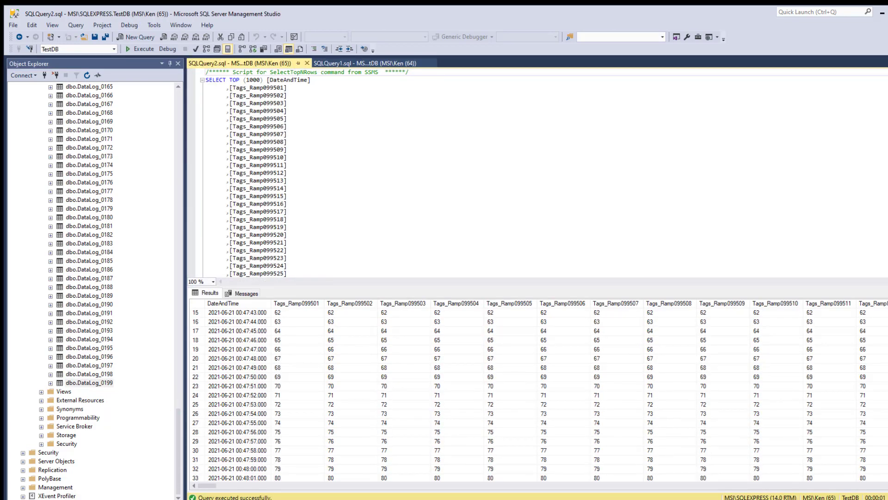
pyautogui.scroll(-2, 528, 393)
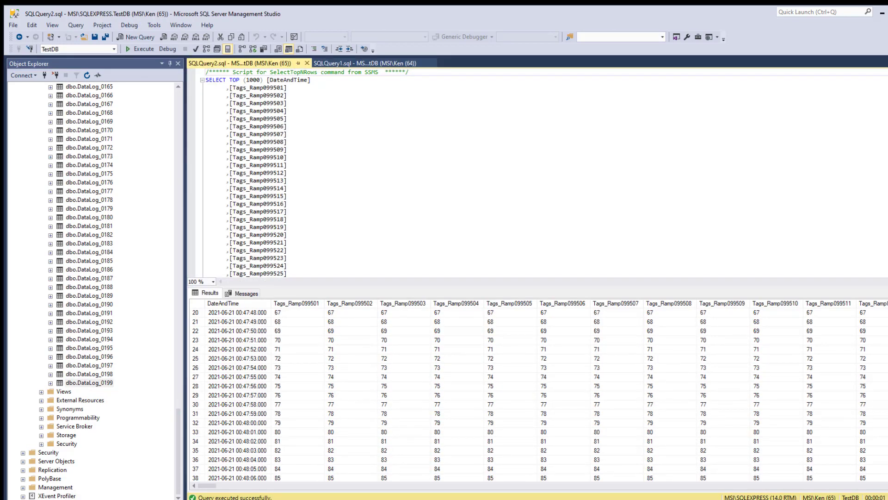
pyautogui.click(237, 477)
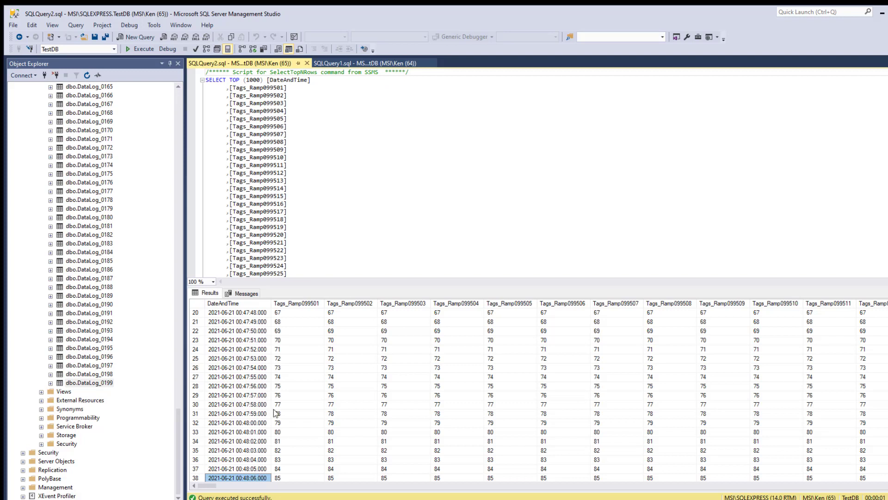
# Go to the OAS Knowledge Base via Support and expand Getting Started with OAS > Installation
pyautogui.click(282, 351)
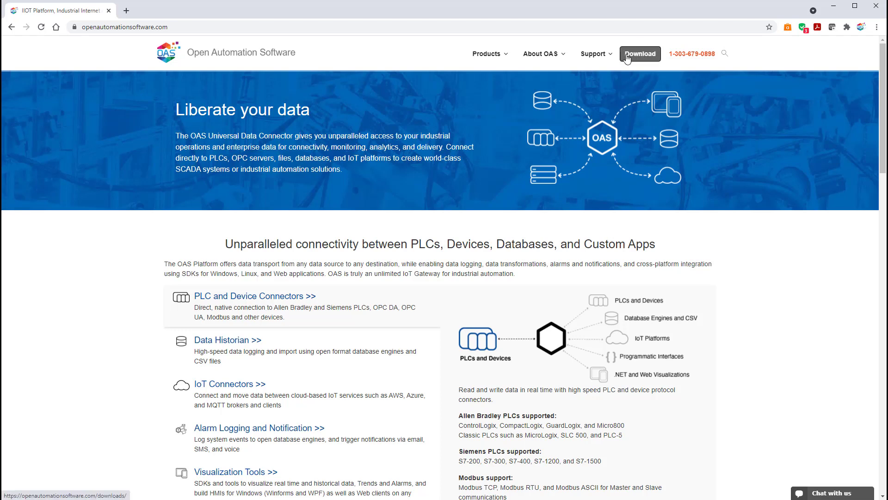
pyautogui.moveTo(608, 55)
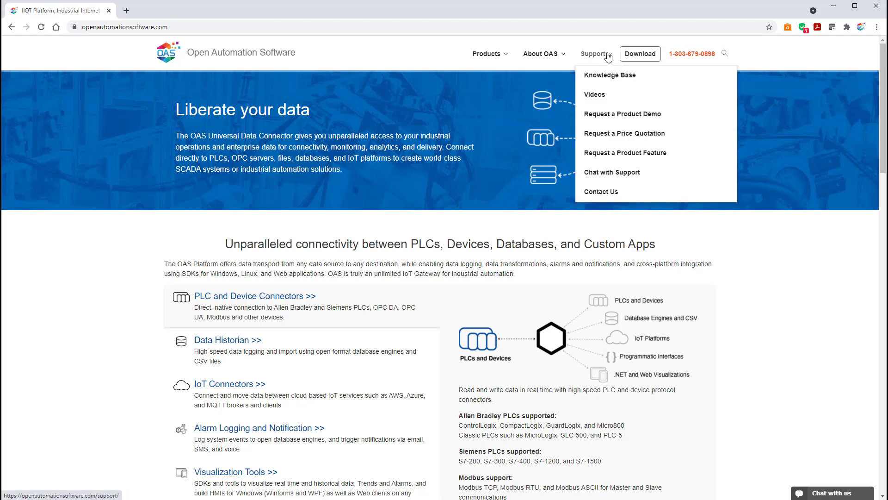
pyautogui.click(605, 78)
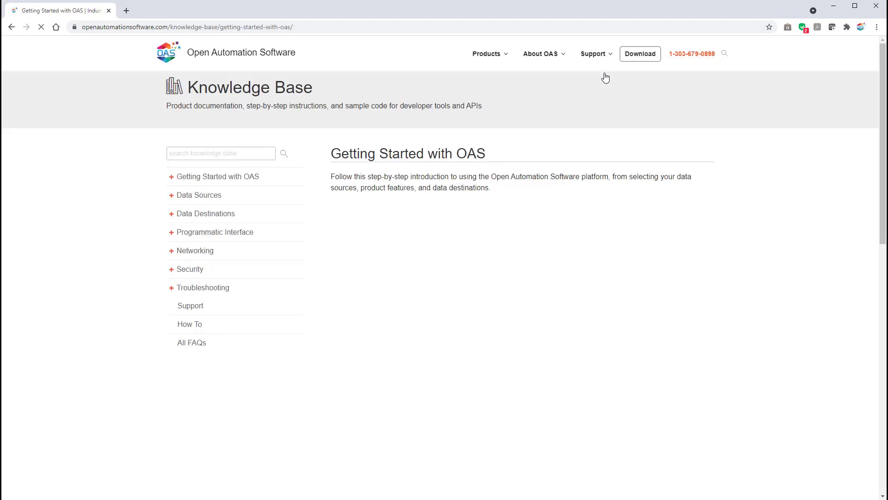
pyautogui.click(172, 177)
pyautogui.click(176, 198)
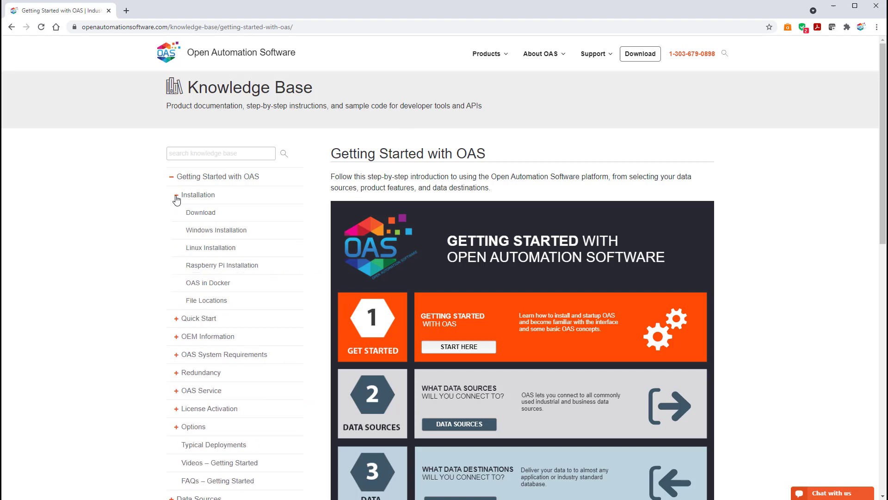